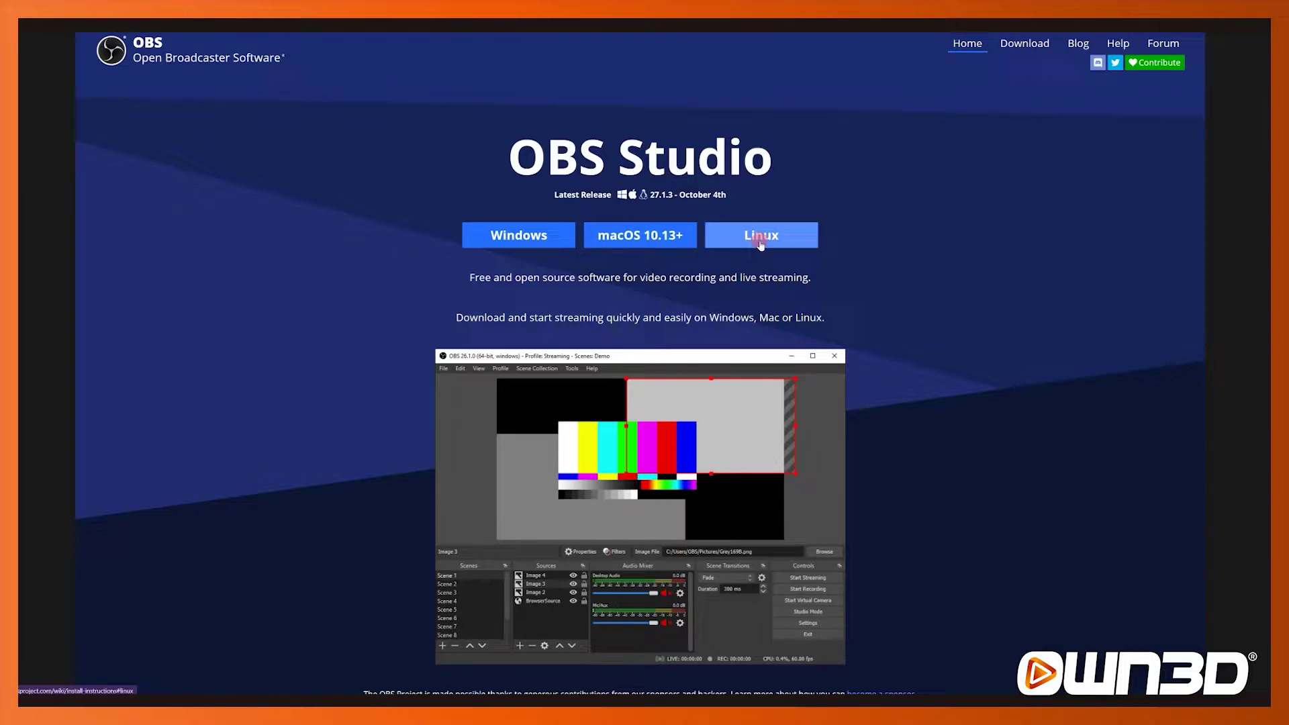
Download the Windows OBS Studio installer, keep the file, and run it.
click(527, 246)
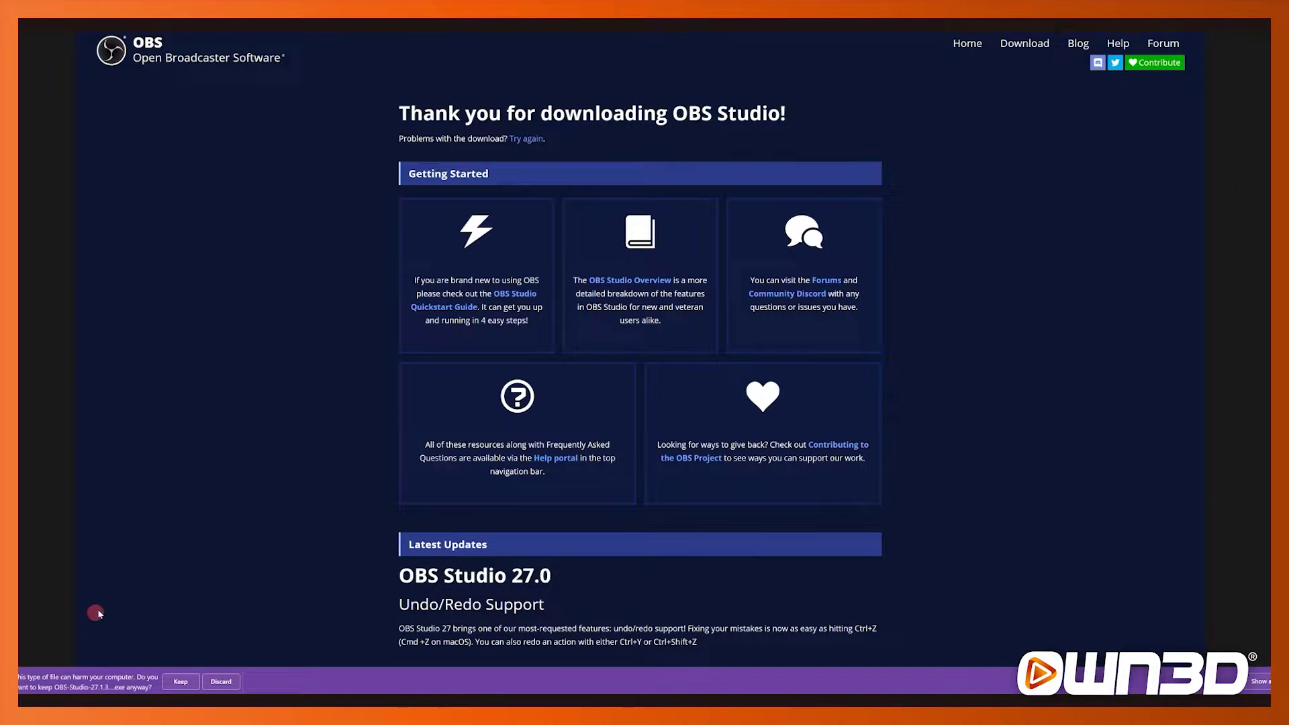
click(192, 684)
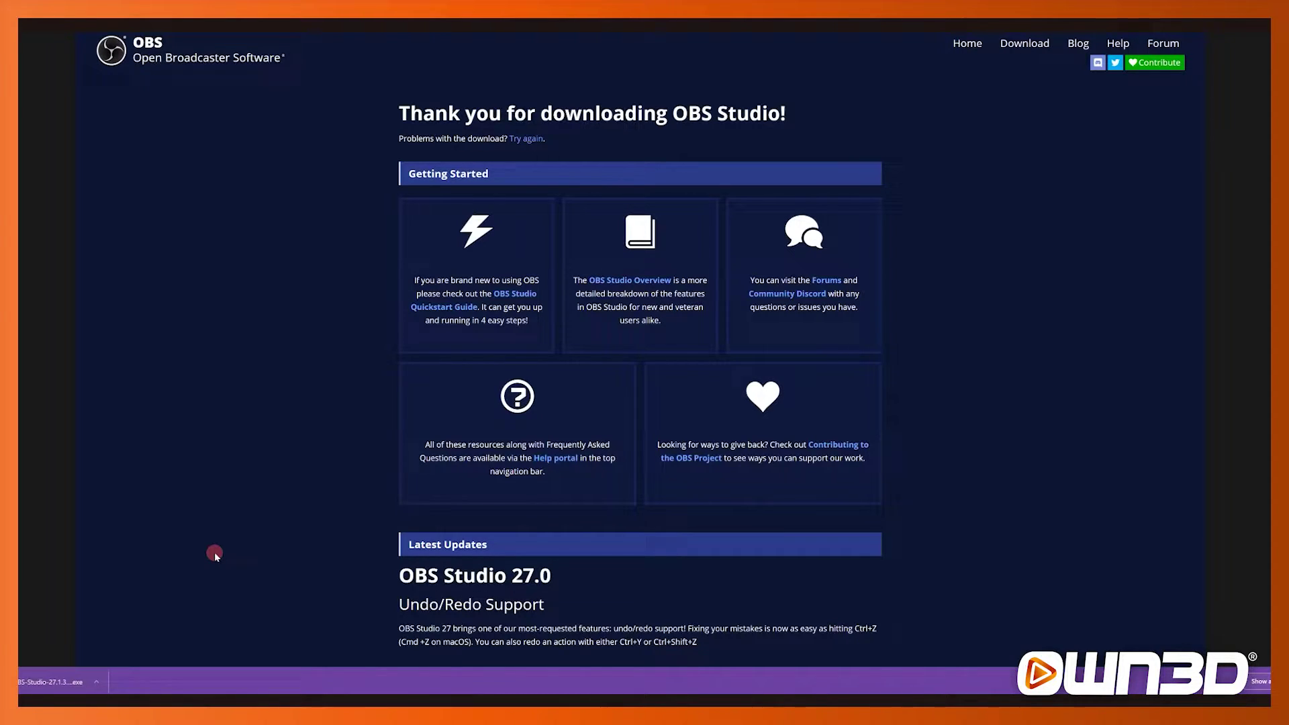
click(41, 682)
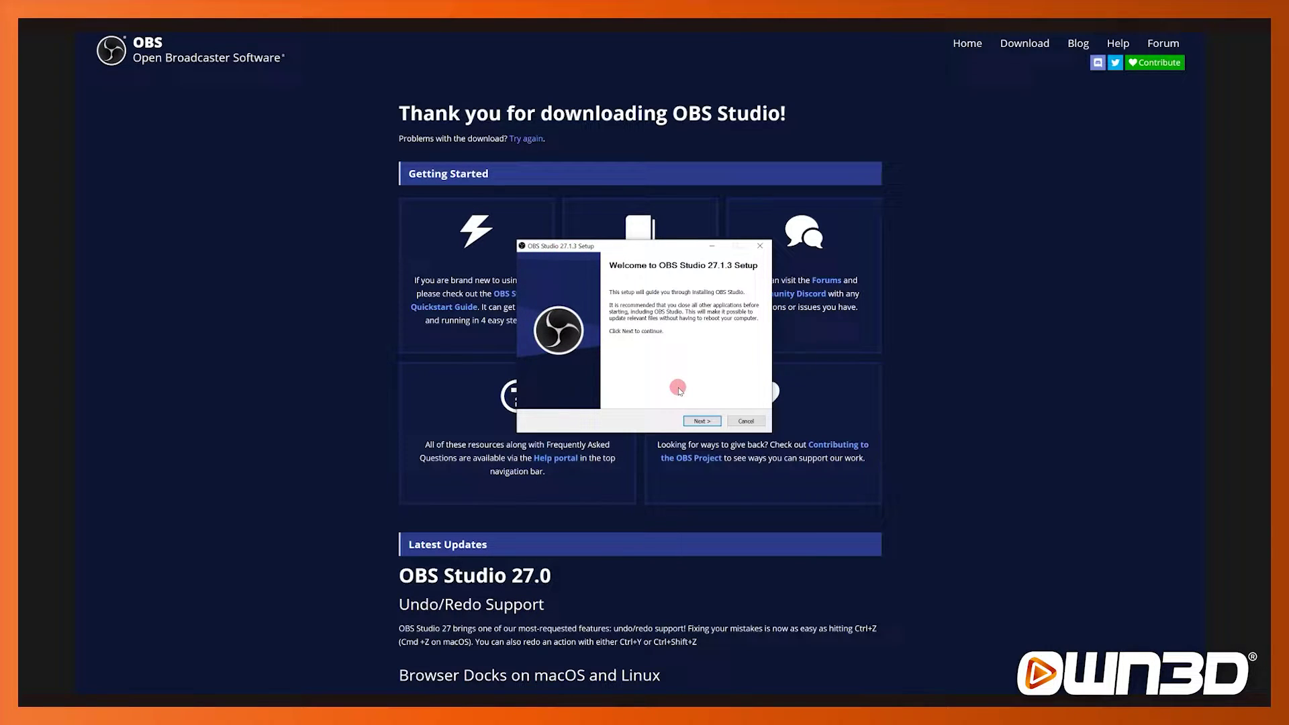
Continue past the OBS Studio 27.1.3 welcome page and accept the licence agreement.
click(711, 423)
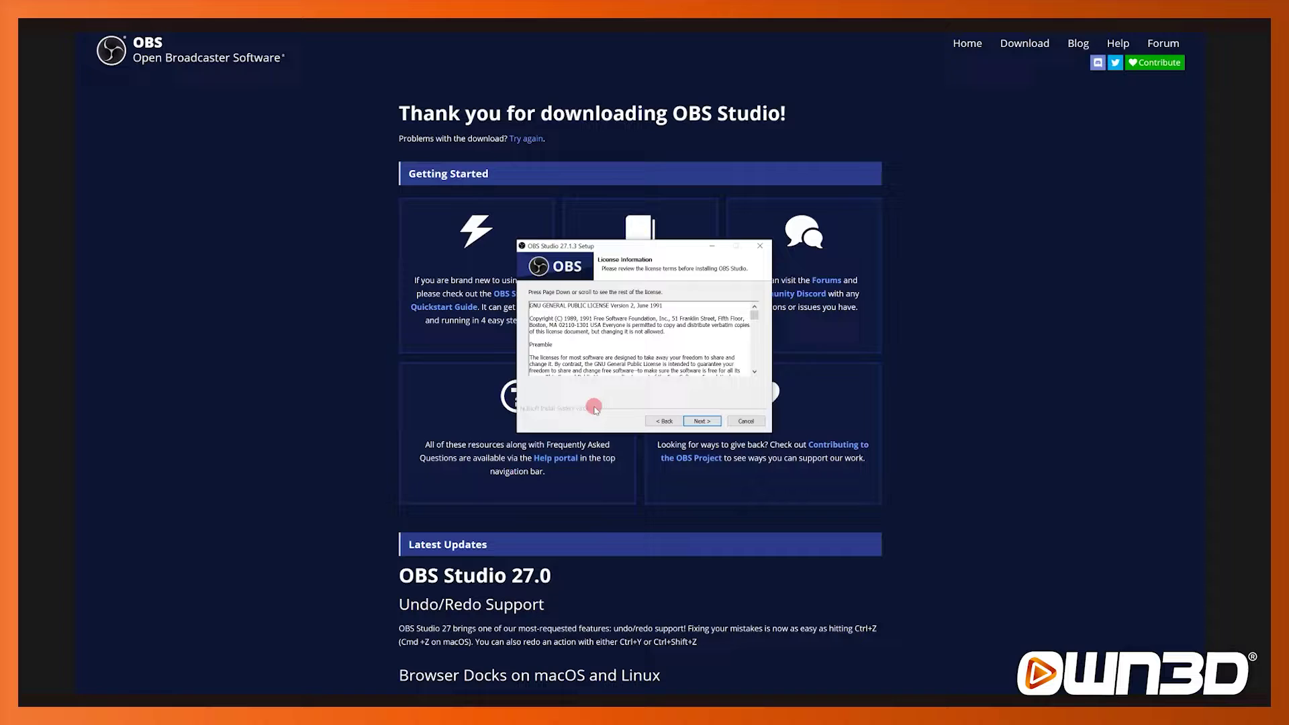
drag(755, 321, 755, 371)
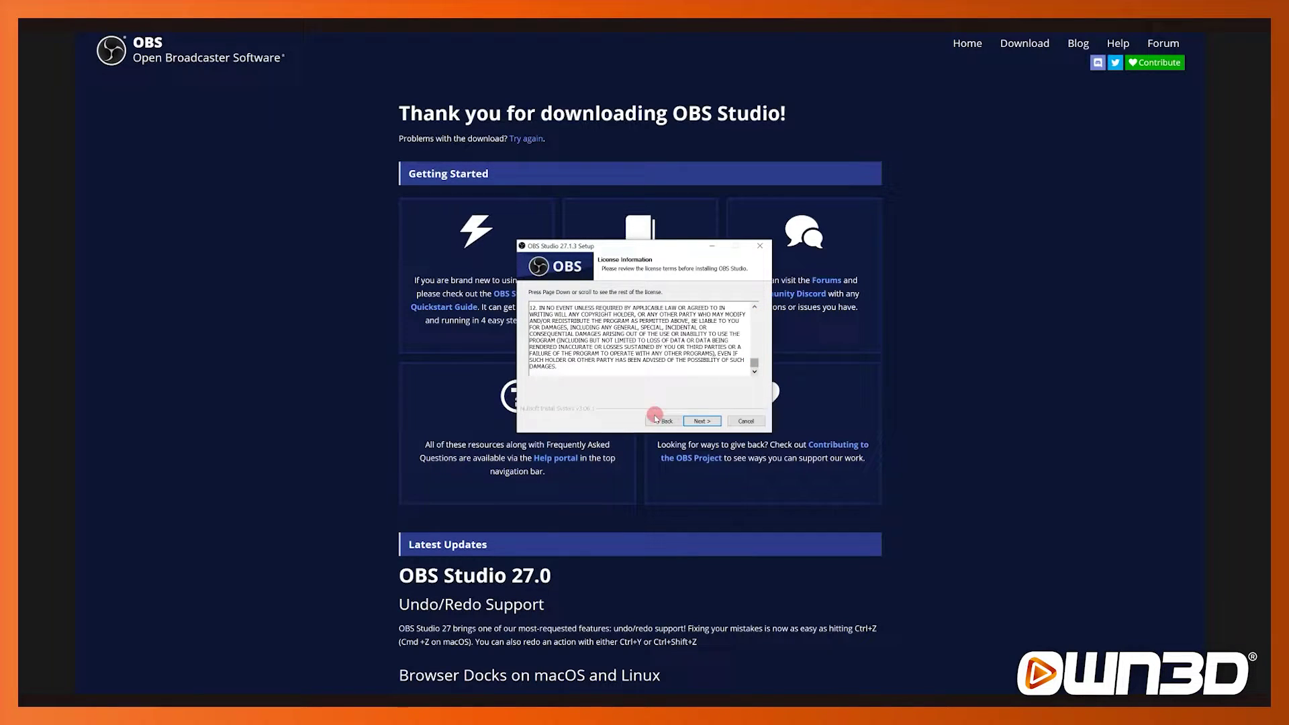
click(693, 424)
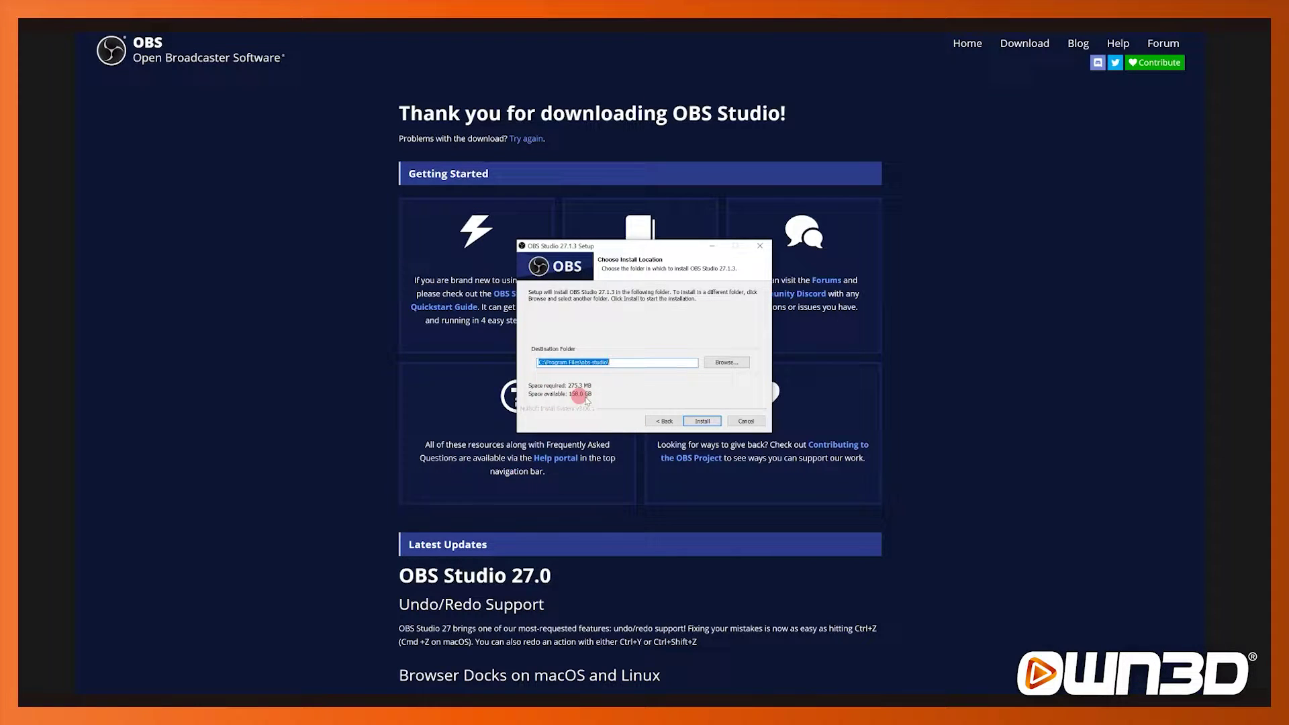
Install OBS Studio into Desktop > Test (Delete) and finish setup with Launch checked.
click(728, 363)
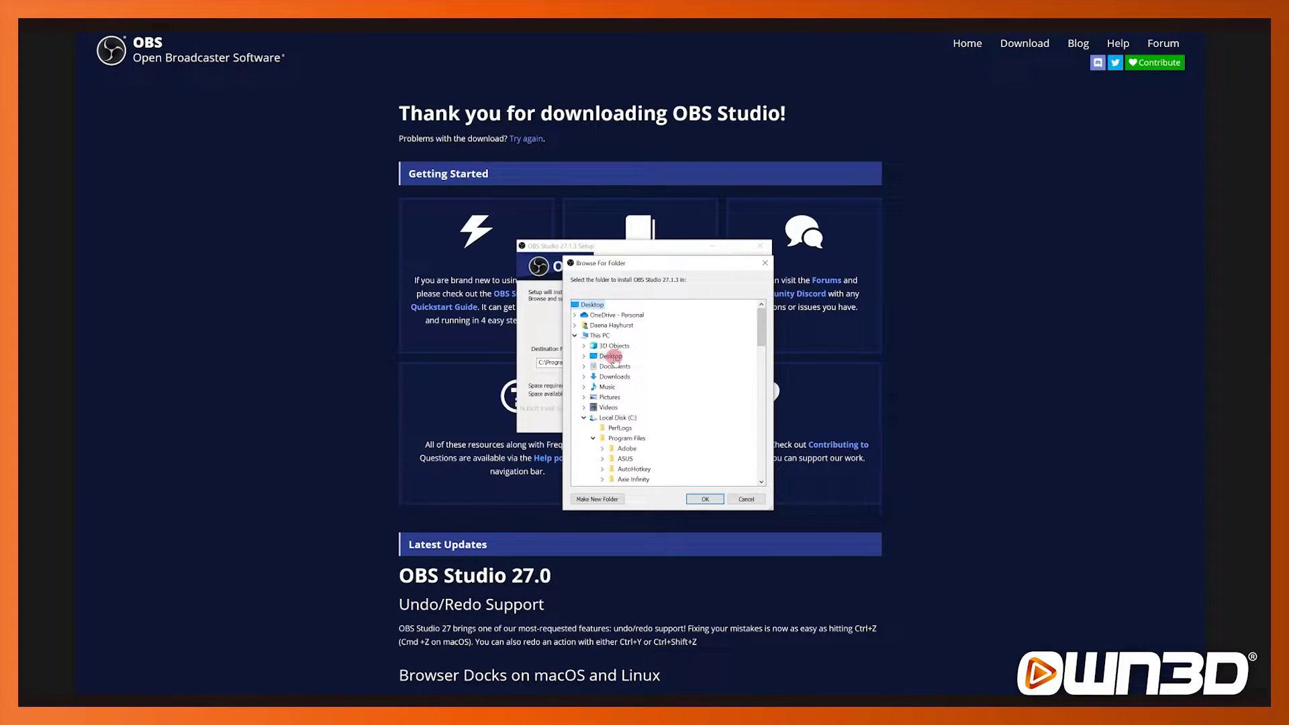
double_click(610, 357)
click(624, 449)
click(698, 500)
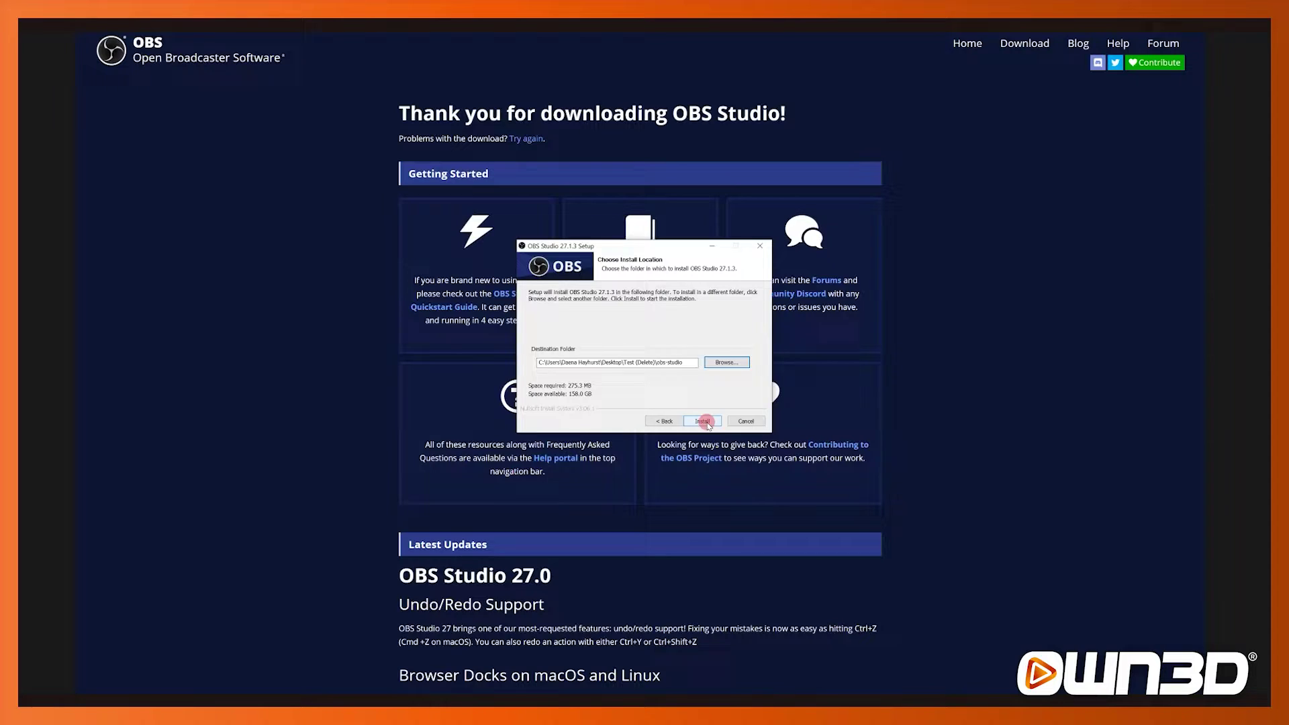
click(707, 424)
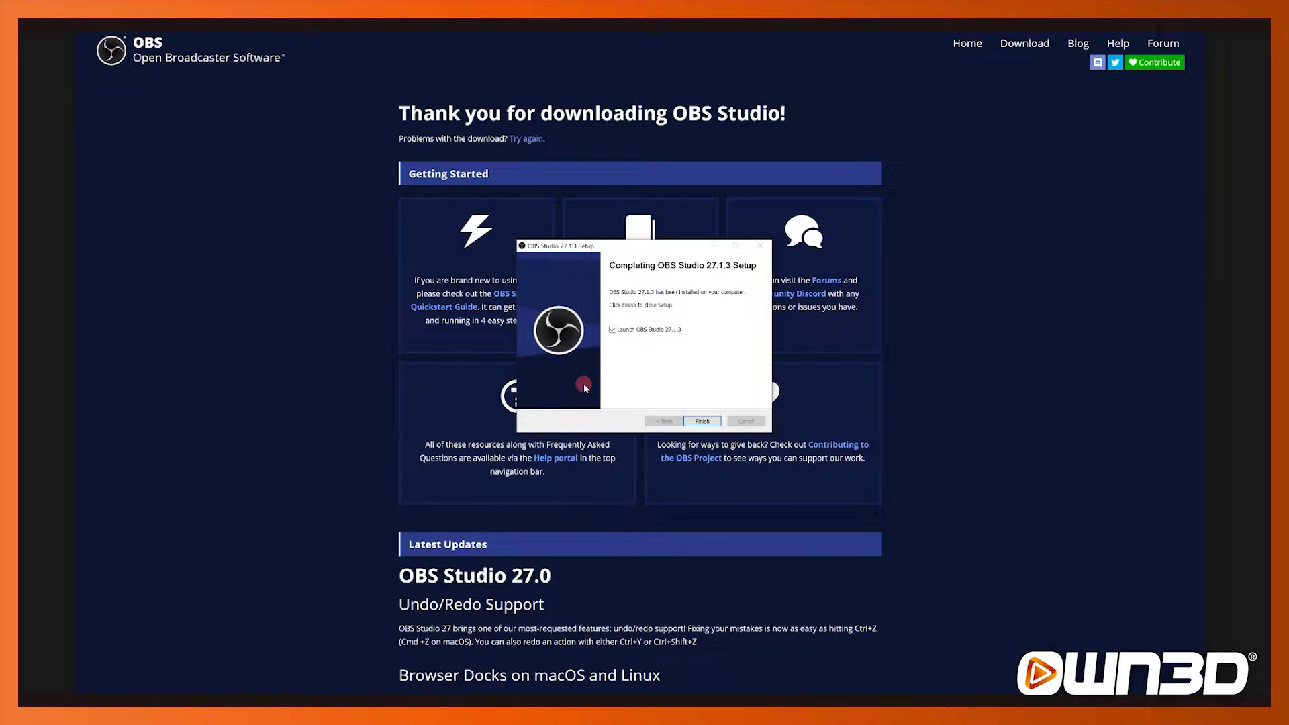
click(703, 421)
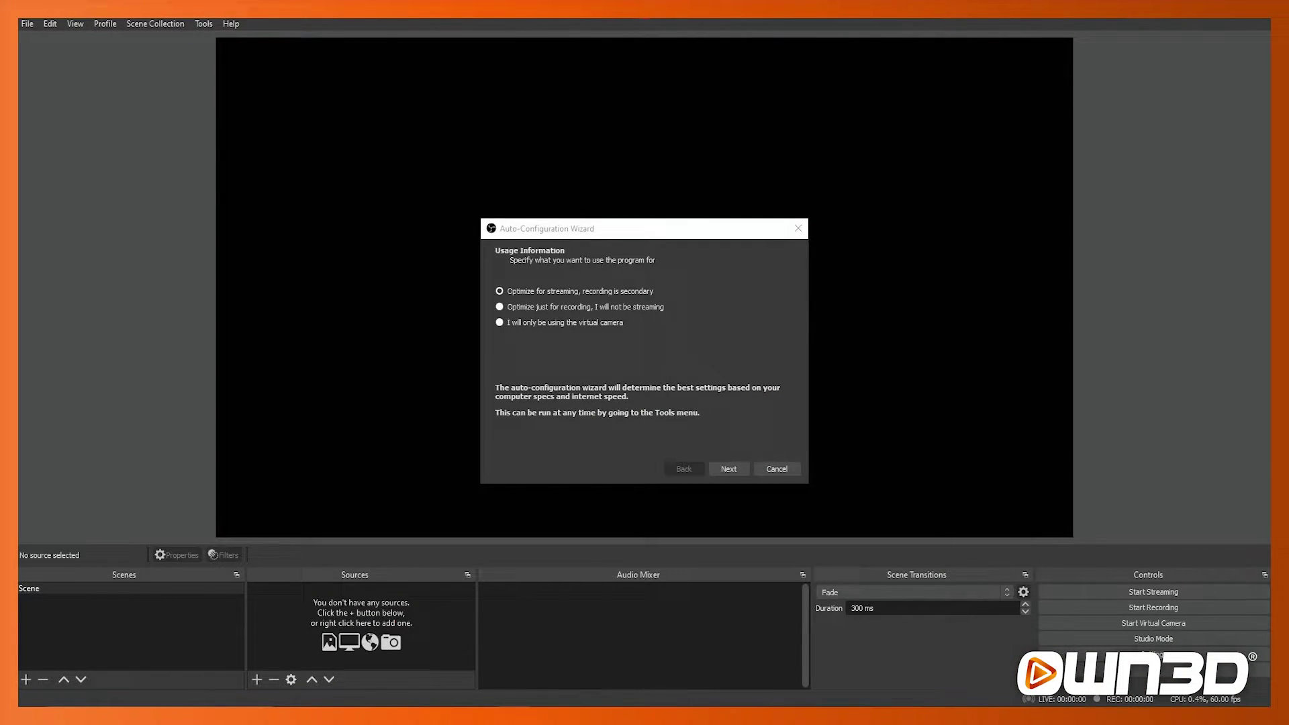
Keep 'Optimize for streaming, recording is secondary' in the Auto-Configuration Wizard.
click(956, 510)
Keep the base resolution at Use Current (1920x1080) and set FPS to 60.
click(731, 470)
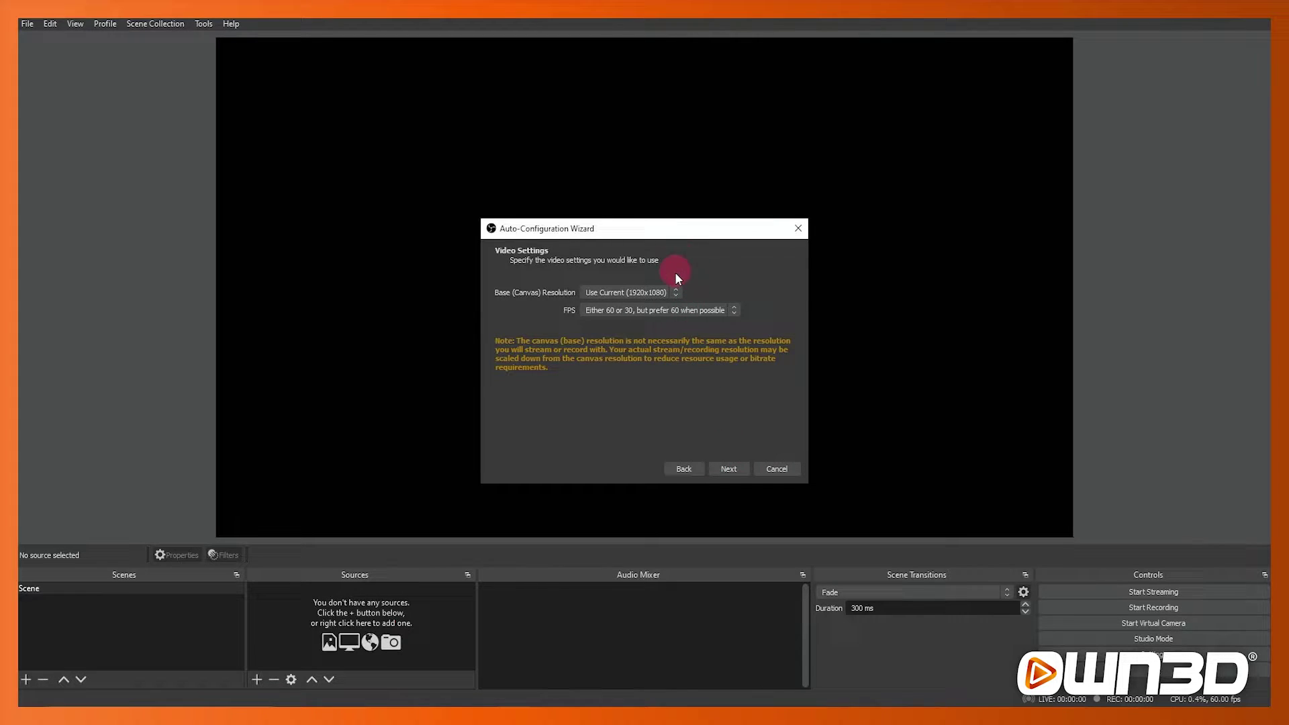
click(674, 294)
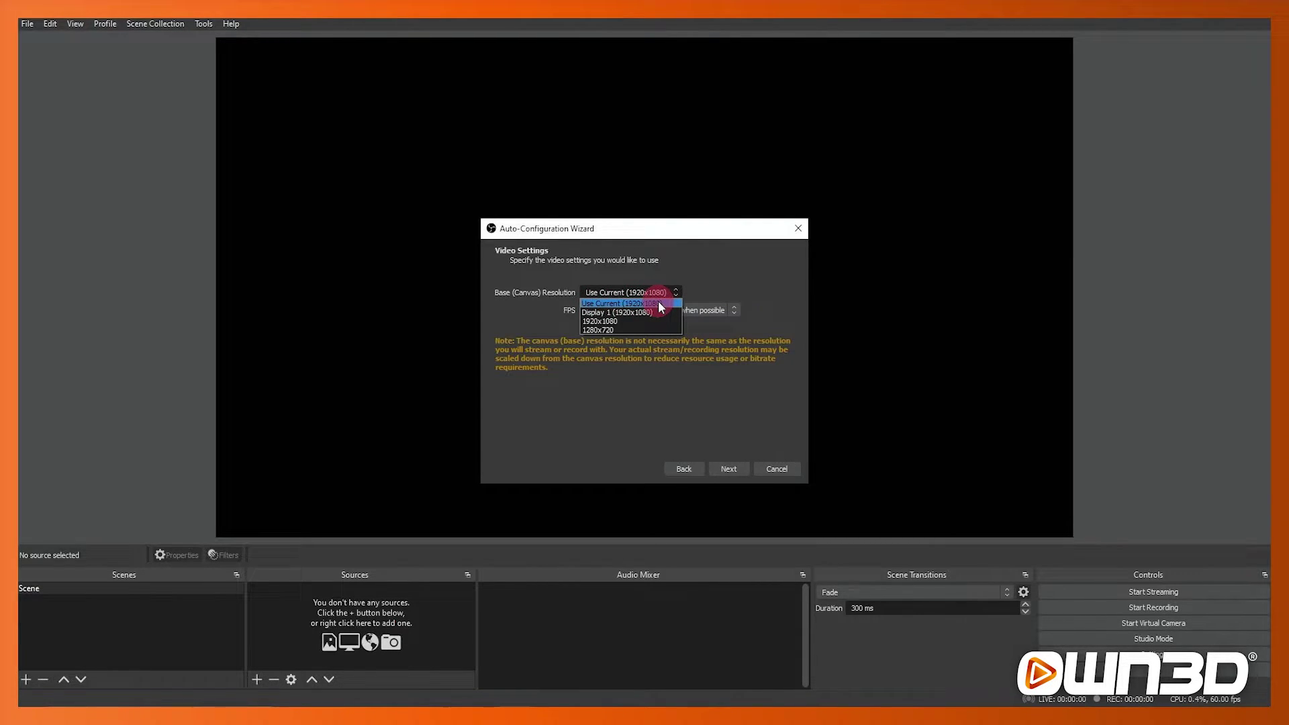
click(660, 307)
click(732, 309)
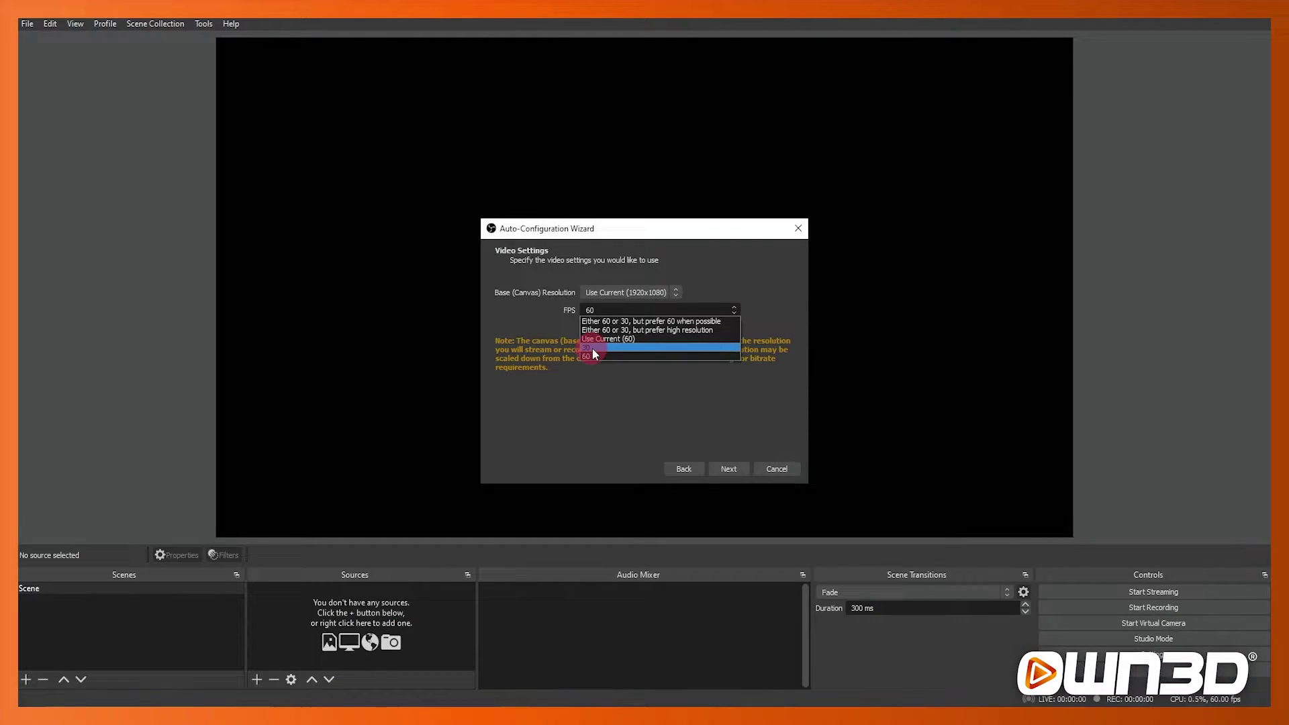
click(656, 348)
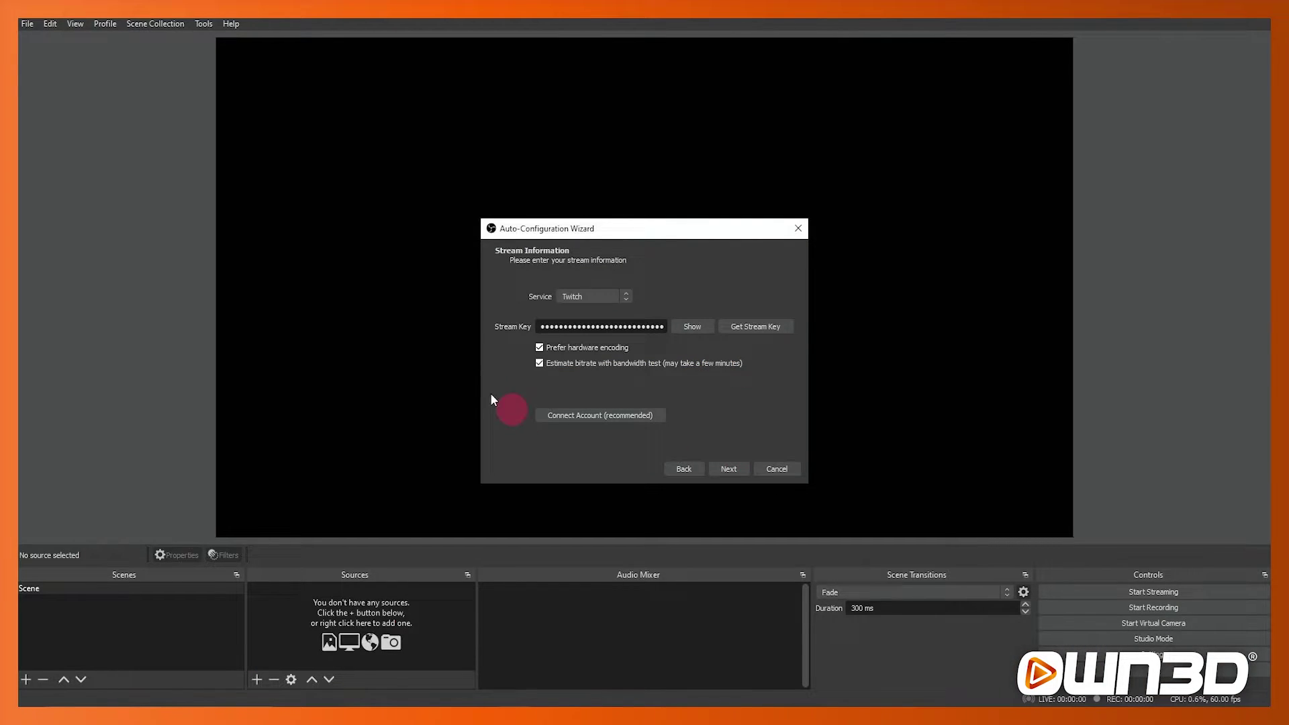
Log in to Twitch with the account username, password and 2FA code, then authorize OBS.
click(625, 421)
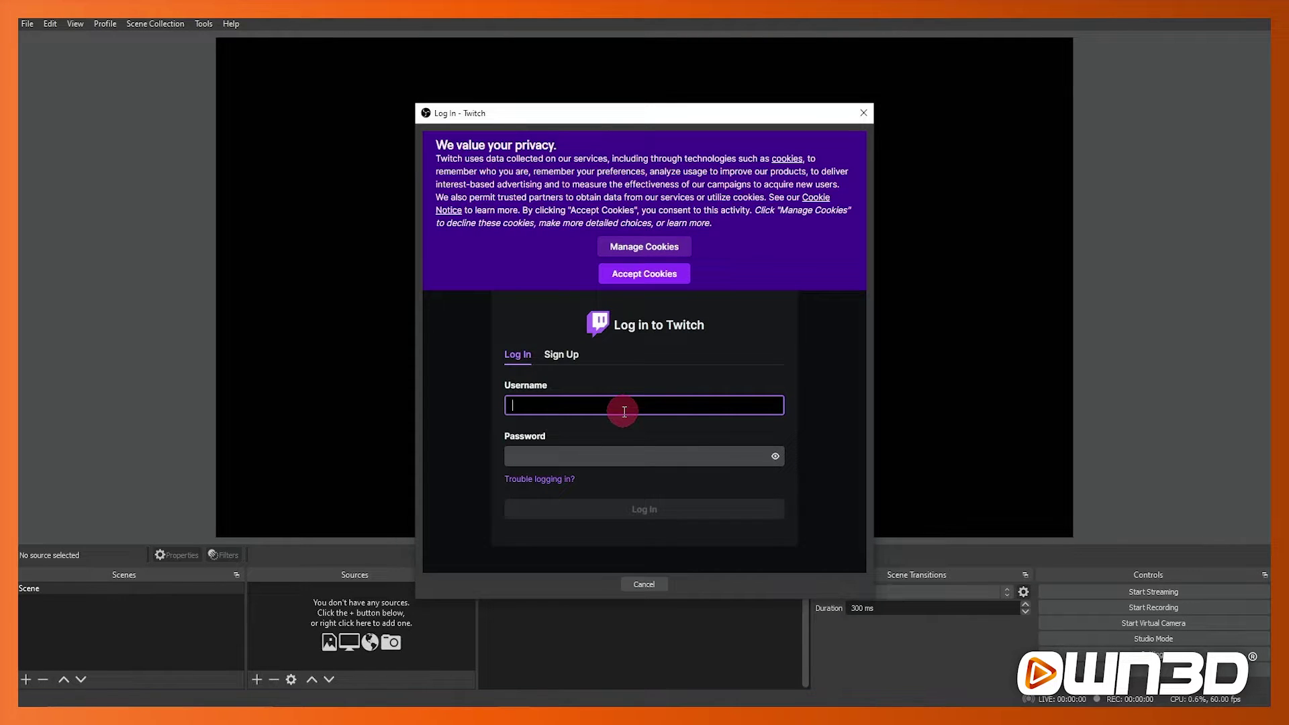
click(624, 412)
key(Tab)
key(Return)
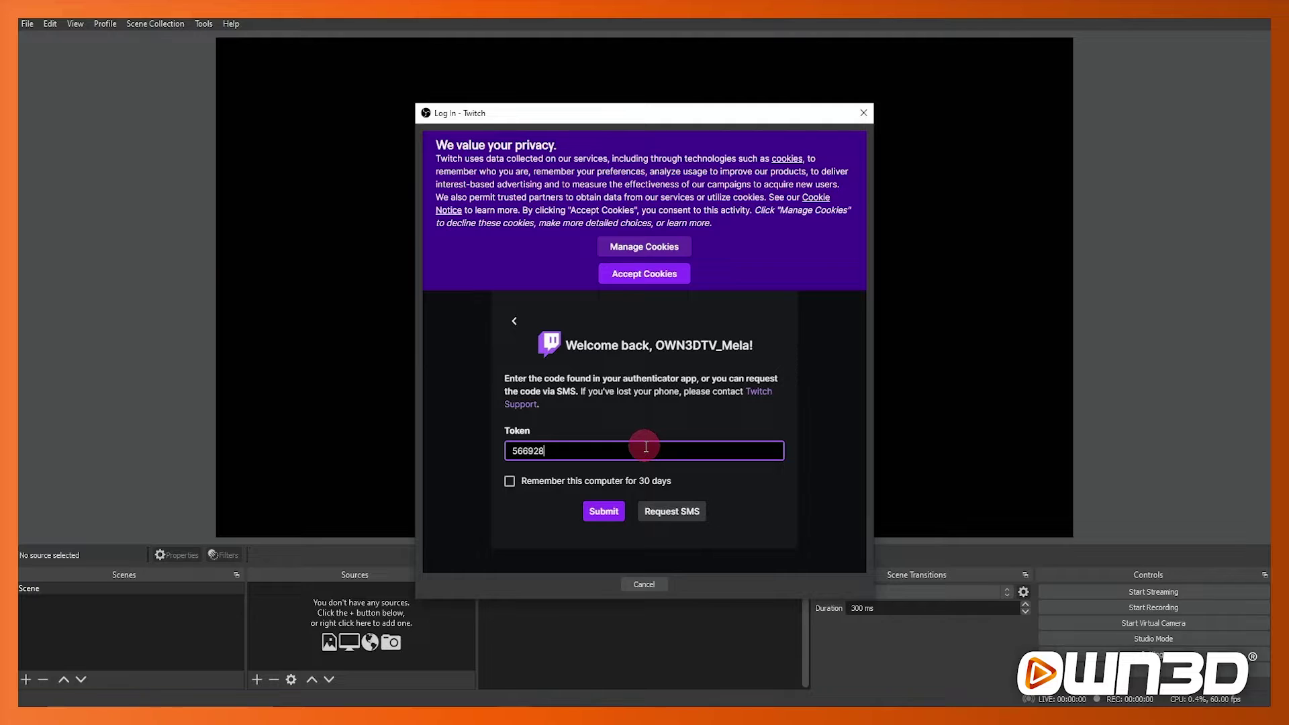
click(604, 512)
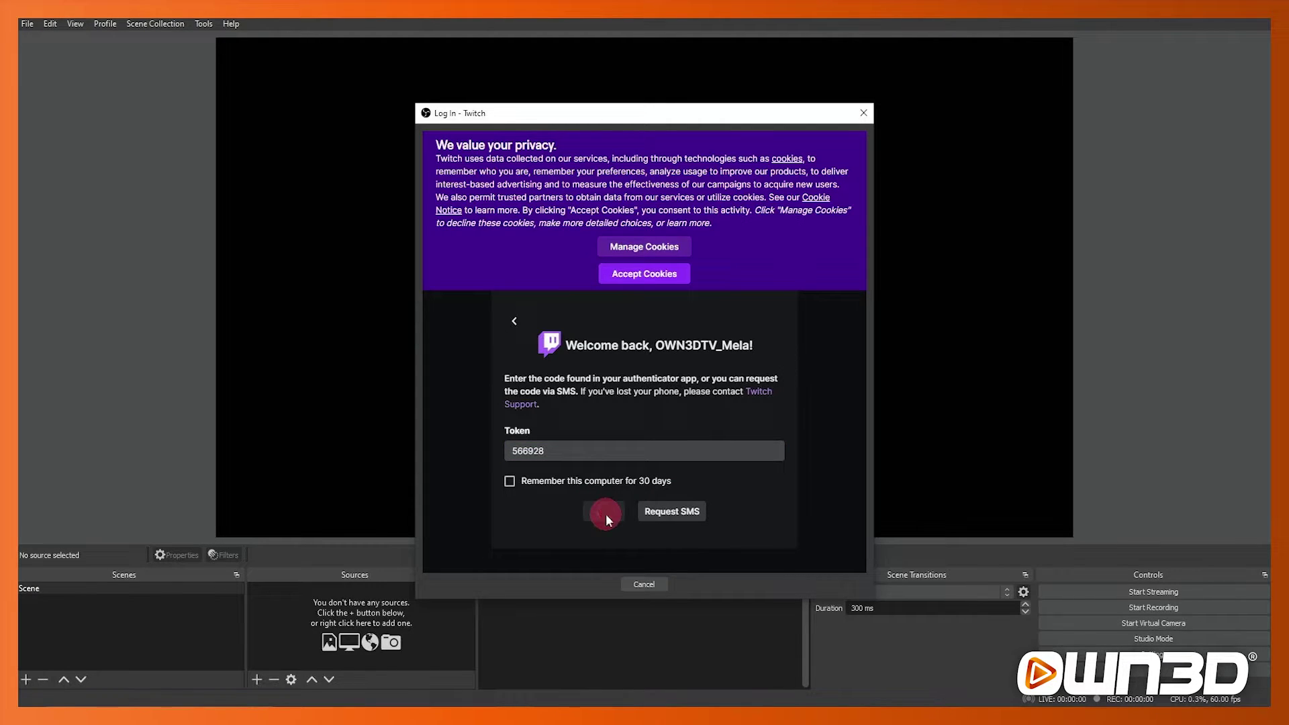
click(612, 504)
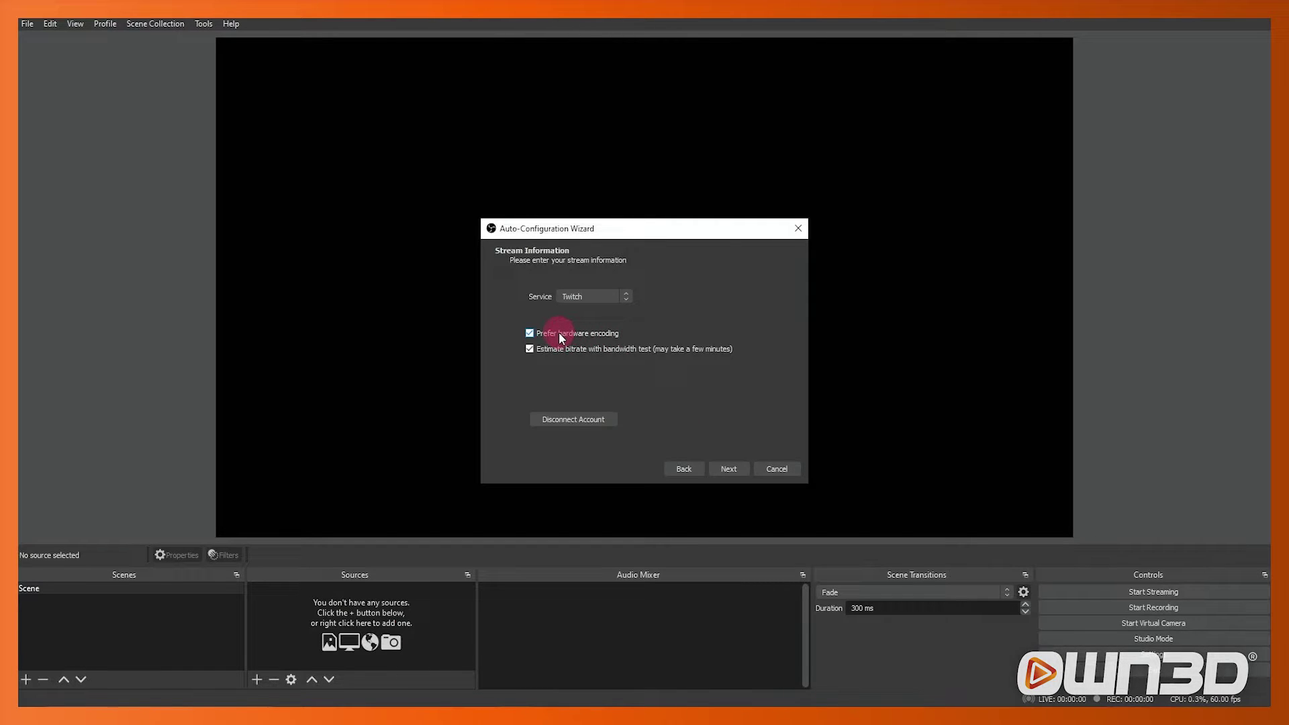
mouse_move(559, 333)
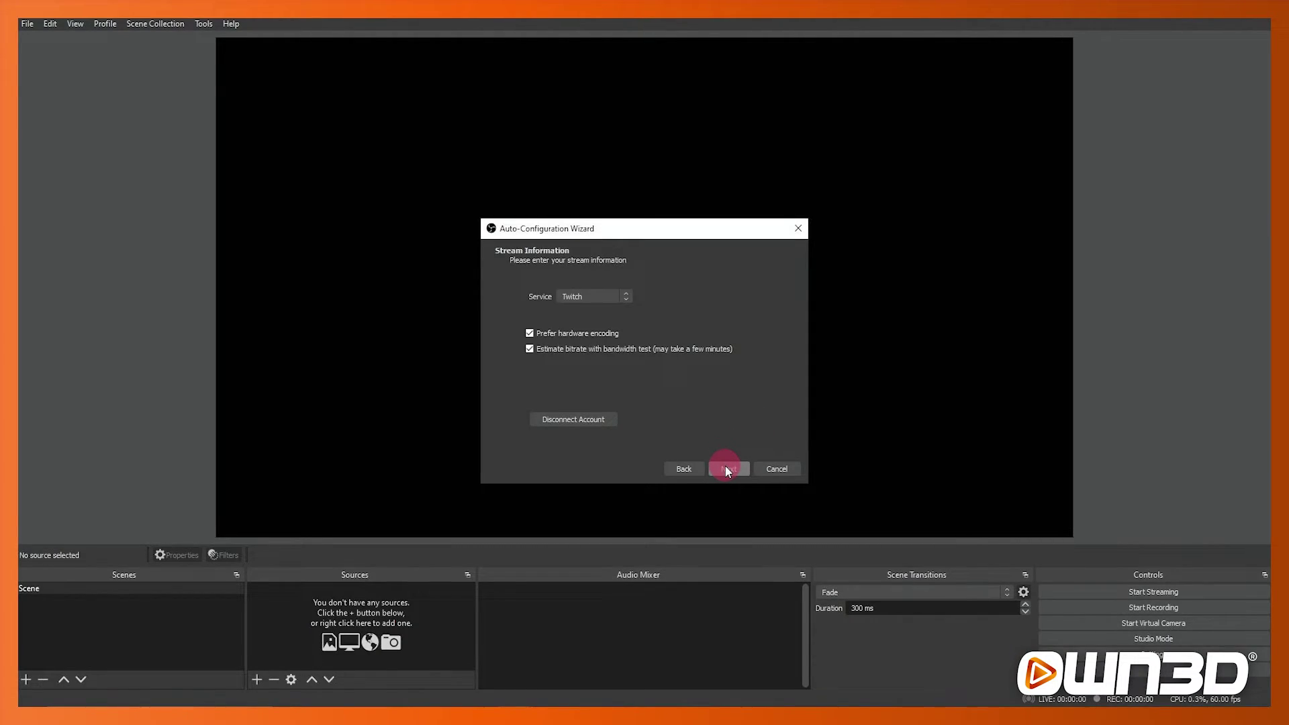
Run the bandwidth test and apply the 6000 bitrate NVENC 1920x1080 60 FPS results.
click(725, 468)
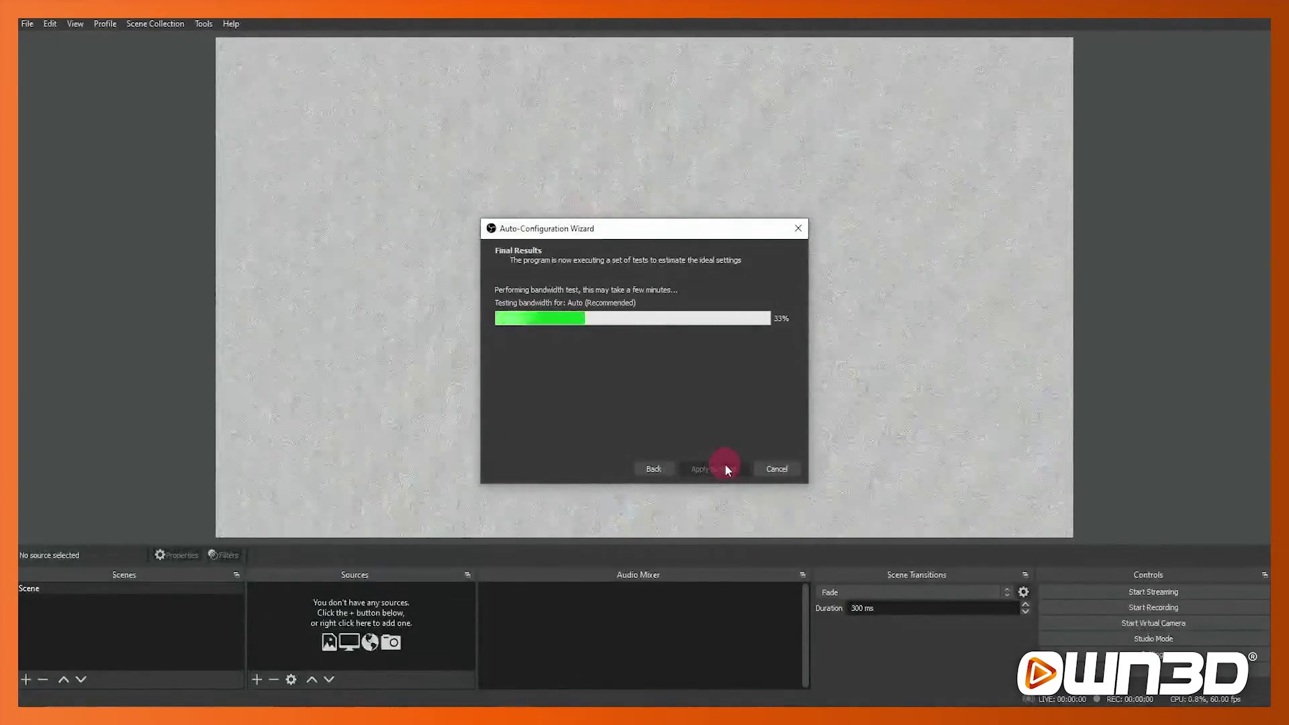
click(1094, 417)
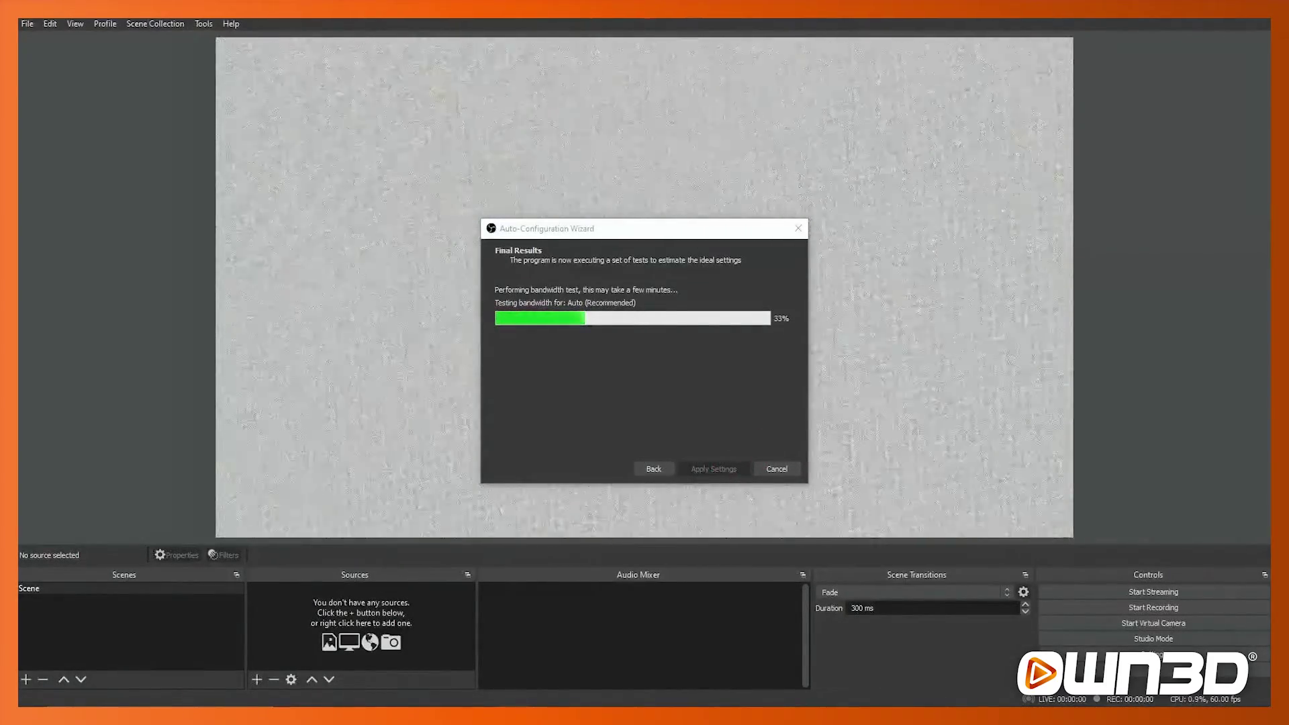
click(695, 385)
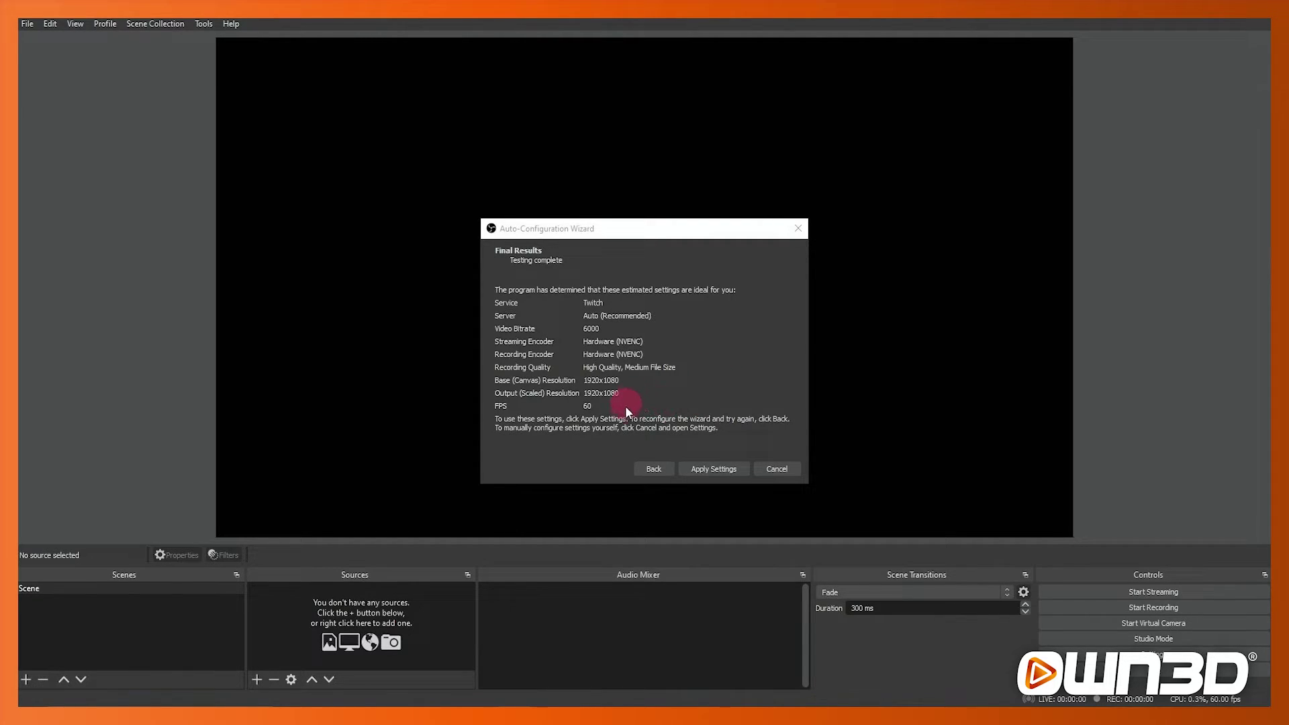
click(711, 469)
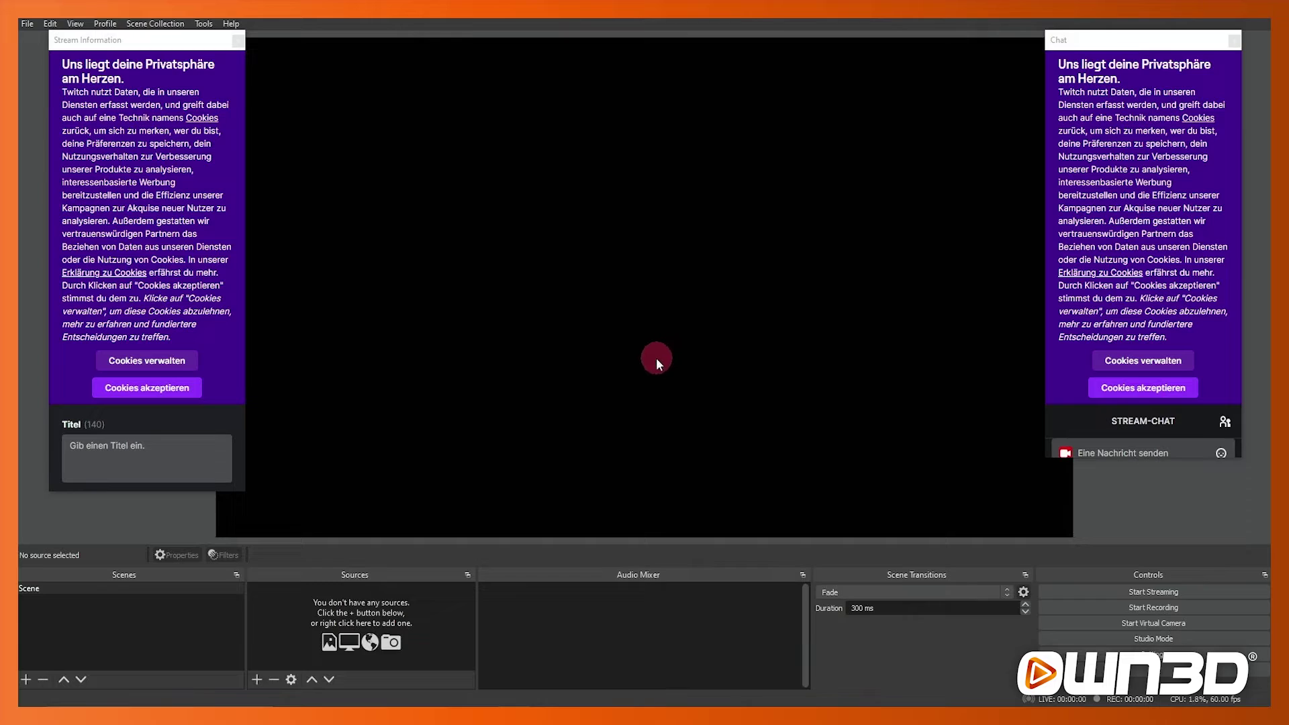
Close the Chat and Stream Information docks, confirming each closing-dock notice.
click(1235, 40)
click(773, 384)
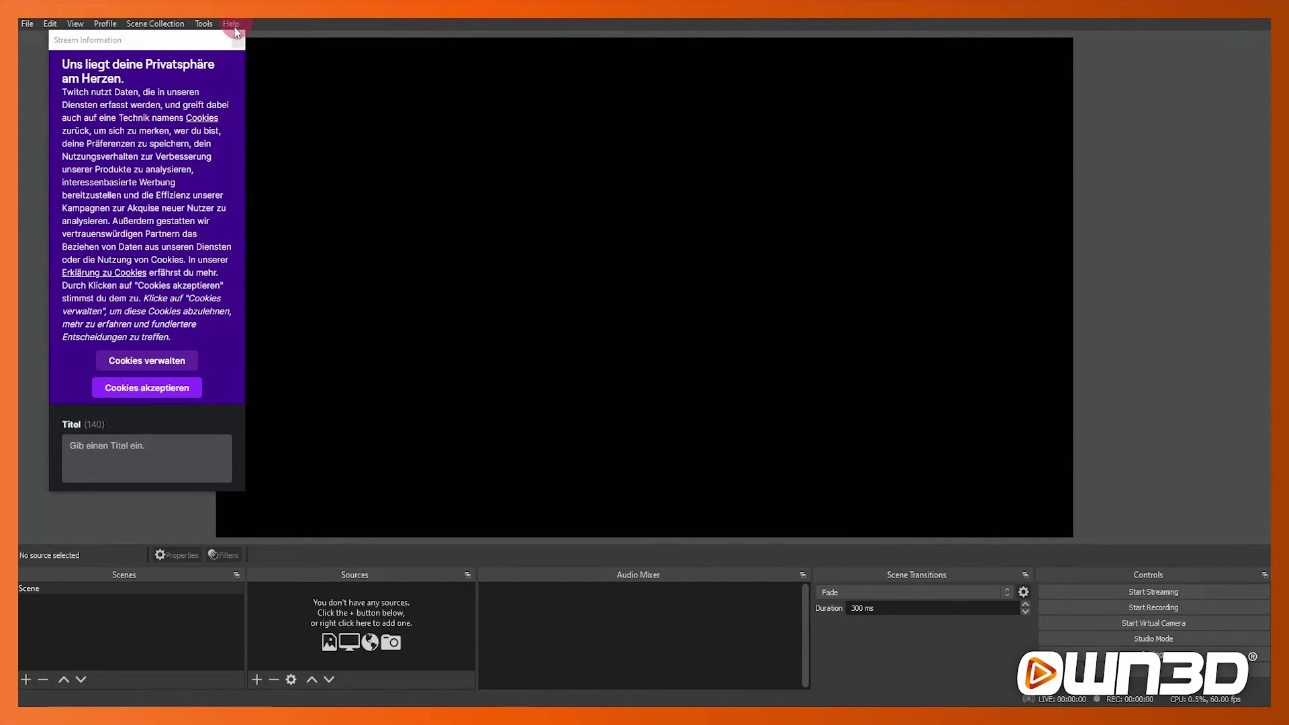
click(237, 40)
click(782, 387)
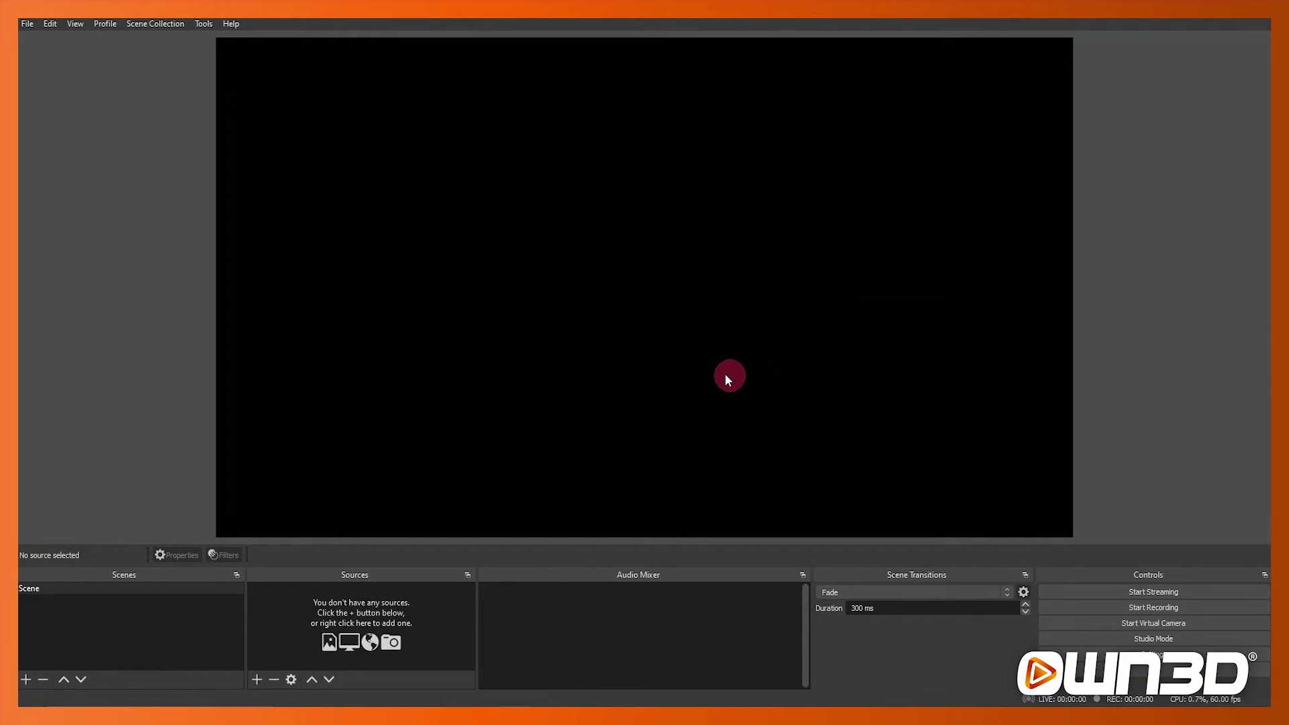
Reopen the Auto-Configuration Wizard from Tools, then bring up the Settings window.
click(203, 24)
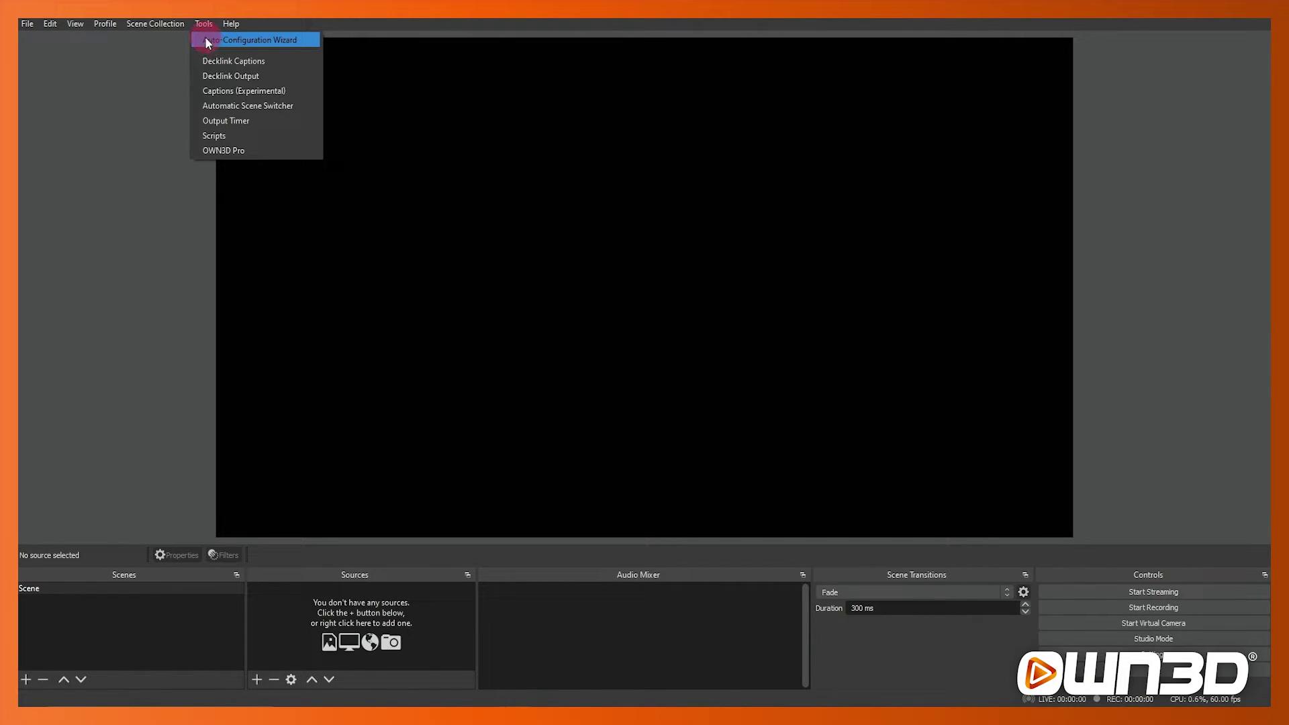
click(222, 40)
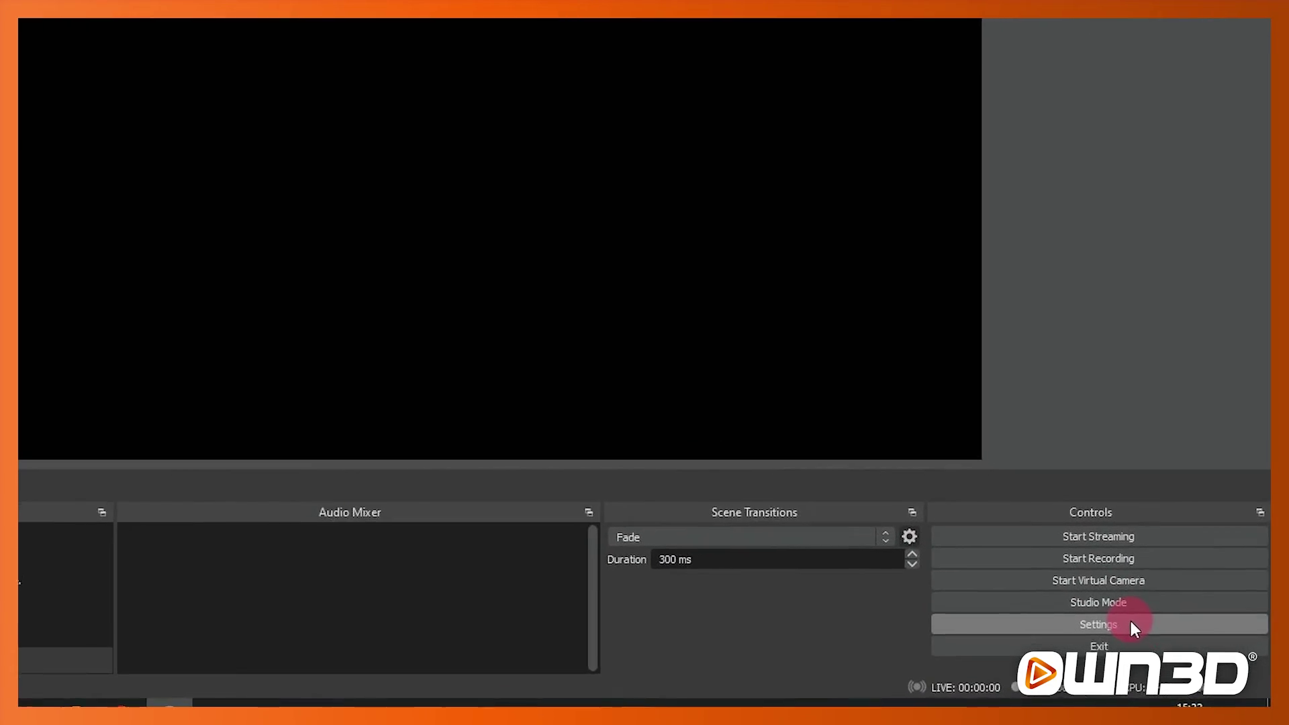
click(1153, 655)
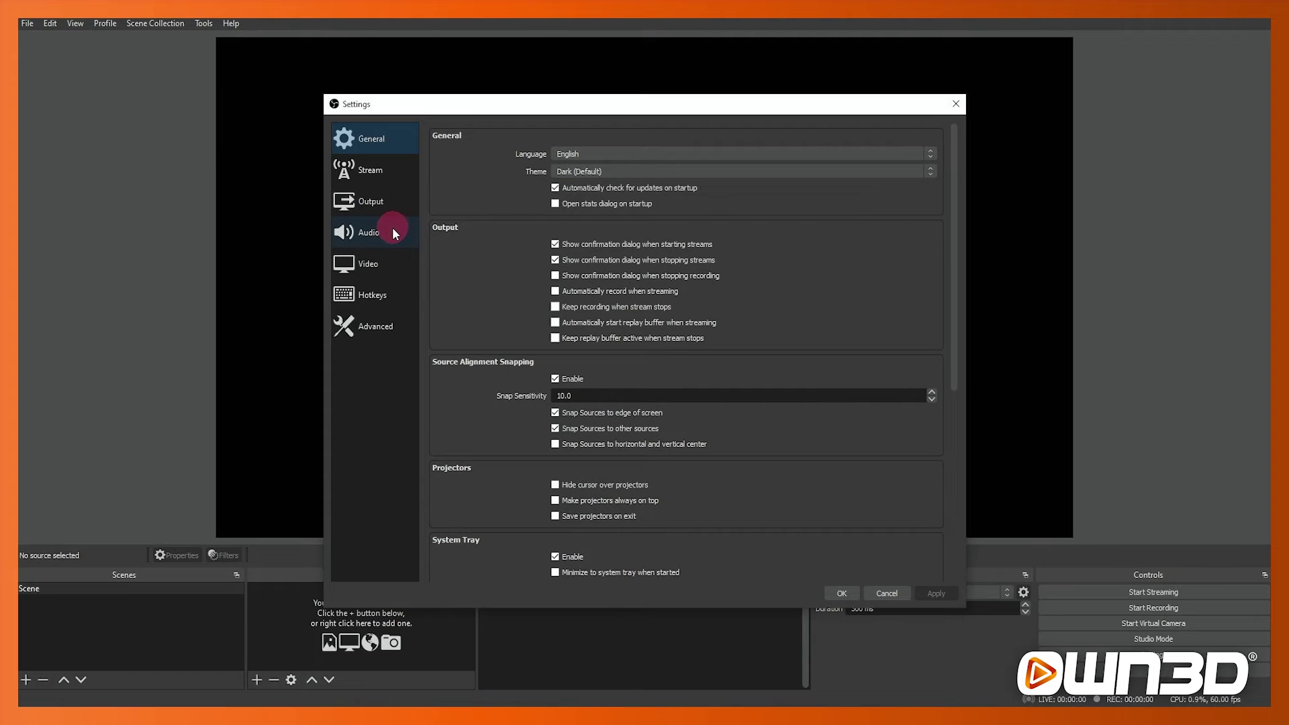
Check the Audio page, then the Output page showing 6000 Kbps NVENC streaming.
click(393, 230)
click(394, 205)
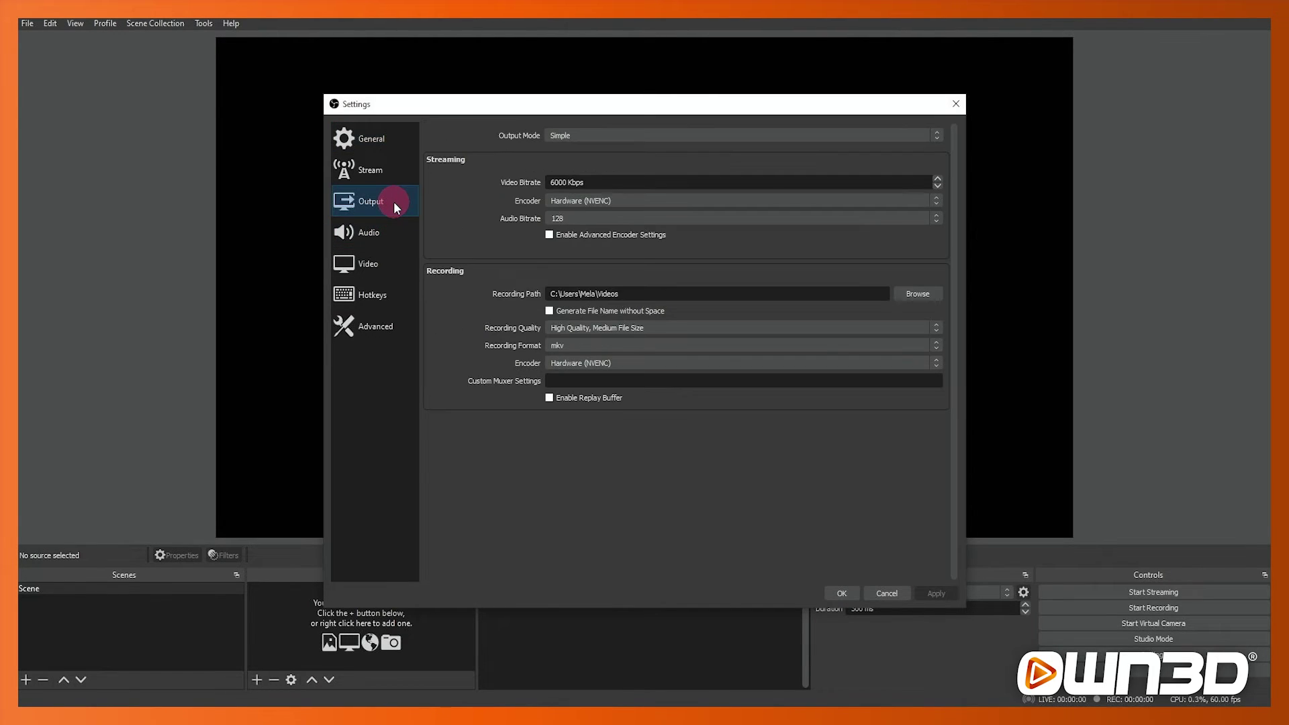